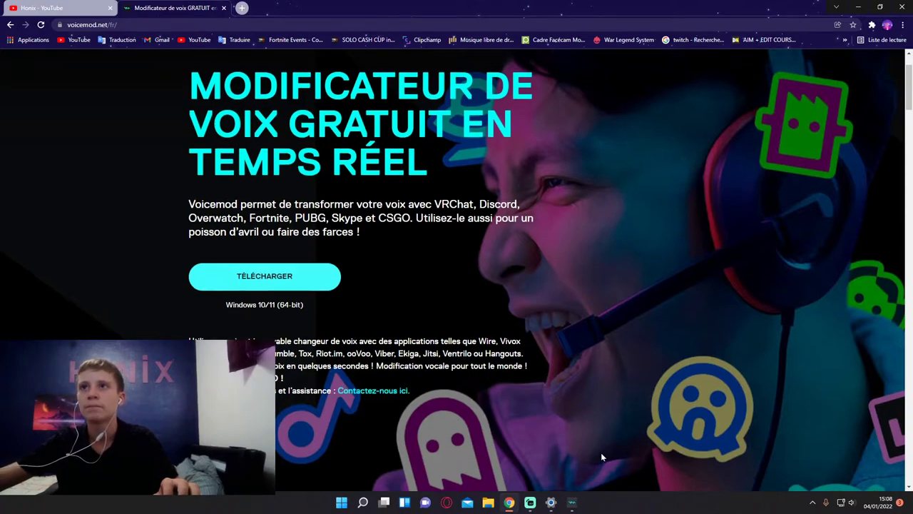
Switch to Voicemod, maximize its window and view the free voices of the day
{"action": "scroll", "coordinate": [601, 453], "scroll_direction": "up", "scroll_amount": 1}
{"action": "left_click", "coordinate": [571, 502]}
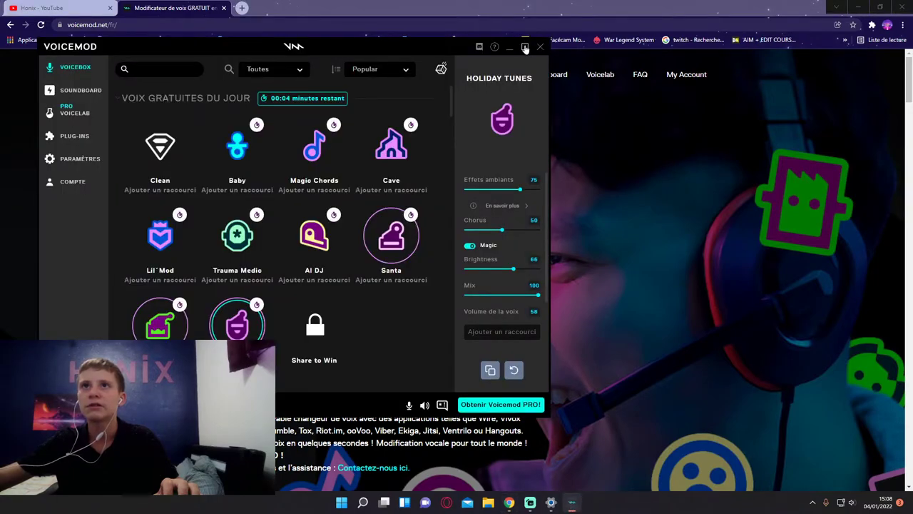
{"action": "left_click", "coordinate": [523, 47]}
{"action": "scroll", "coordinate": [393, 205], "scroll_direction": "down", "scroll_amount": 1}
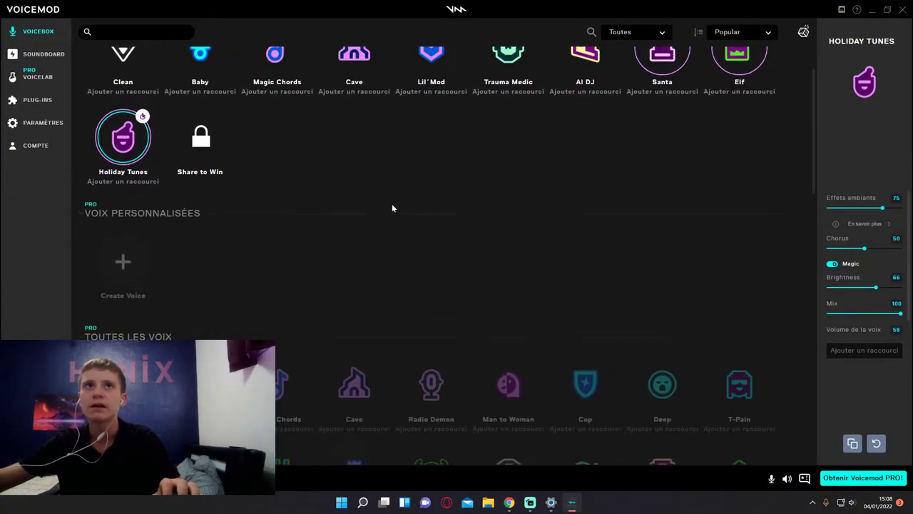
{"action": "scroll", "coordinate": [392, 206], "scroll_direction": "up", "scroll_amount": 1}
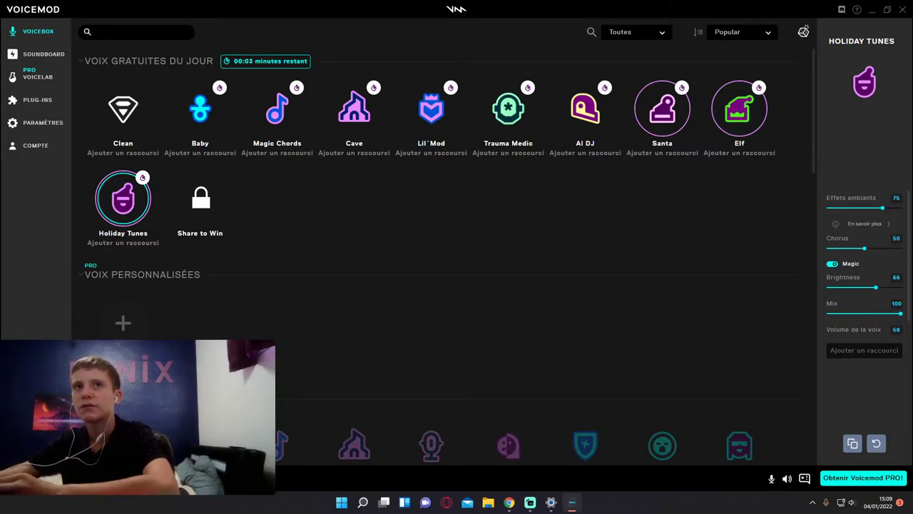
Apply the free voices Baby, Magic Chords and Cave one after another to try them out
{"action": "left_click", "coordinate": [200, 114]}
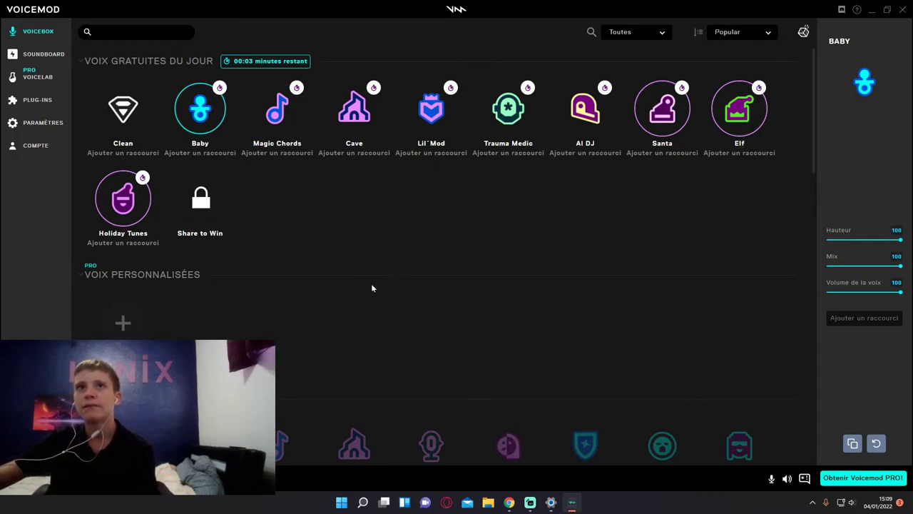
{"action": "left_click", "coordinate": [290, 116]}
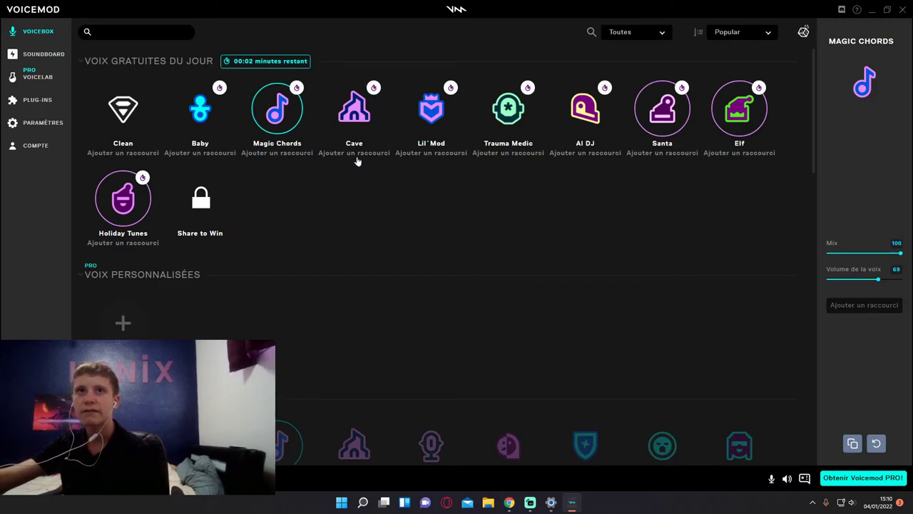
{"action": "left_click", "coordinate": [353, 108]}
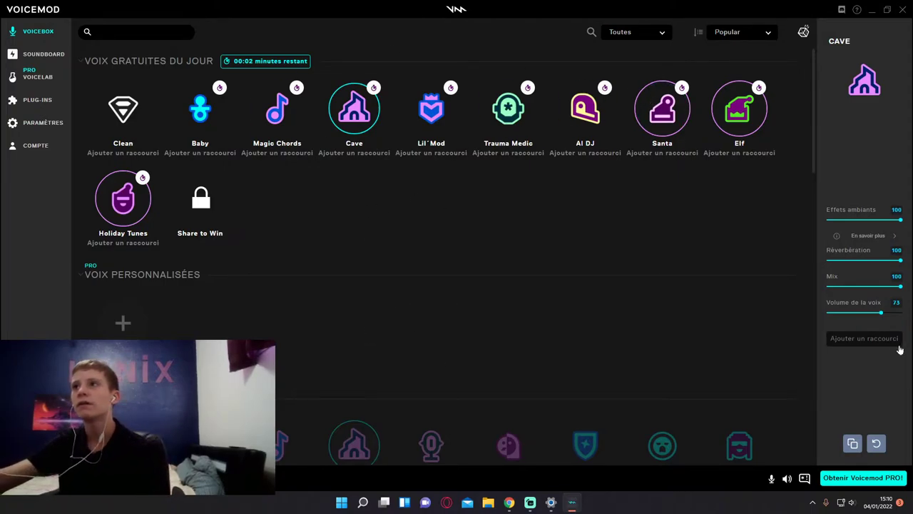
Apply the Lil'Mod voice, try its ambient effects at 87 and set them back to 0
{"action": "left_click", "coordinate": [433, 116]}
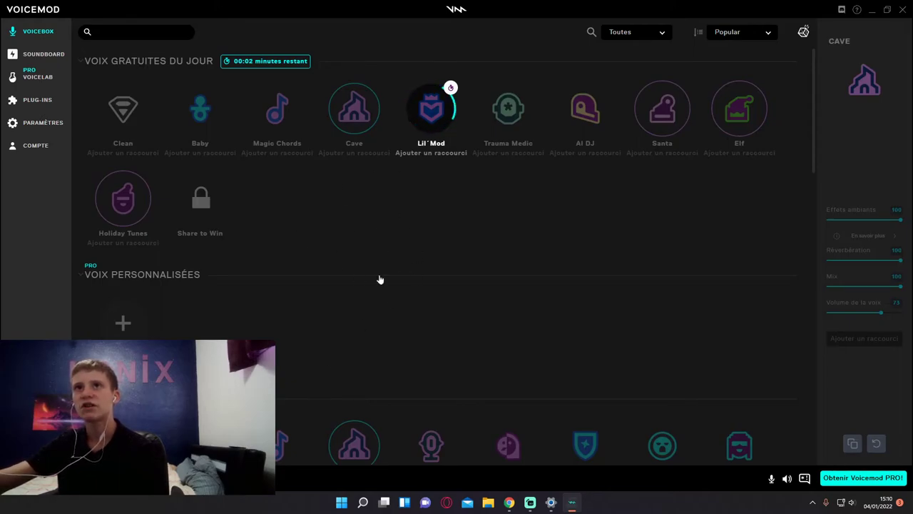
{"action": "scroll", "coordinate": [308, 296], "scroll_direction": "down", "scroll_amount": 3}
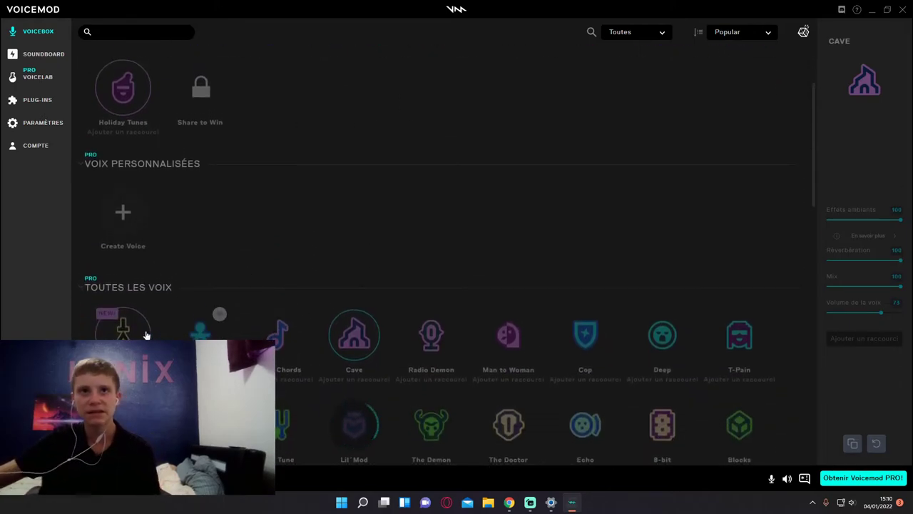
{"action": "scroll", "coordinate": [398, 386], "scroll_direction": "down", "scroll_amount": 10}
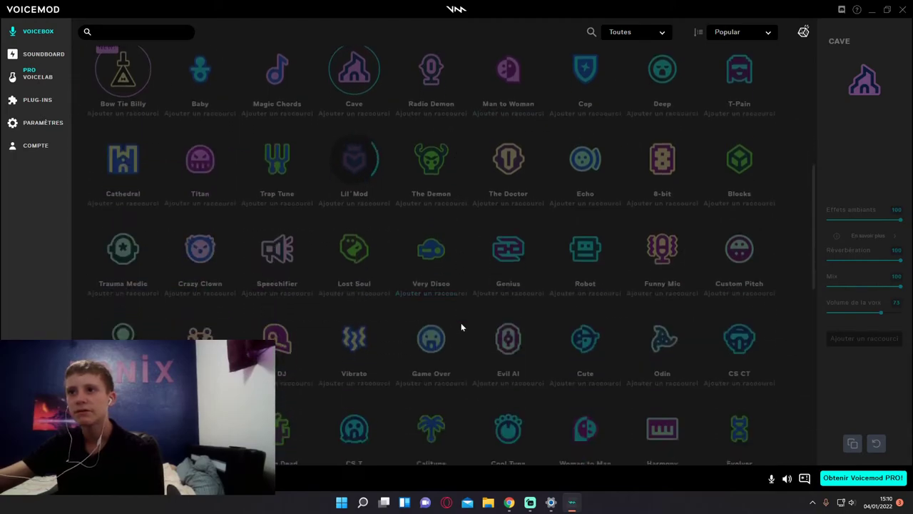
{"action": "scroll", "coordinate": [461, 322], "scroll_direction": "down", "scroll_amount": 9}
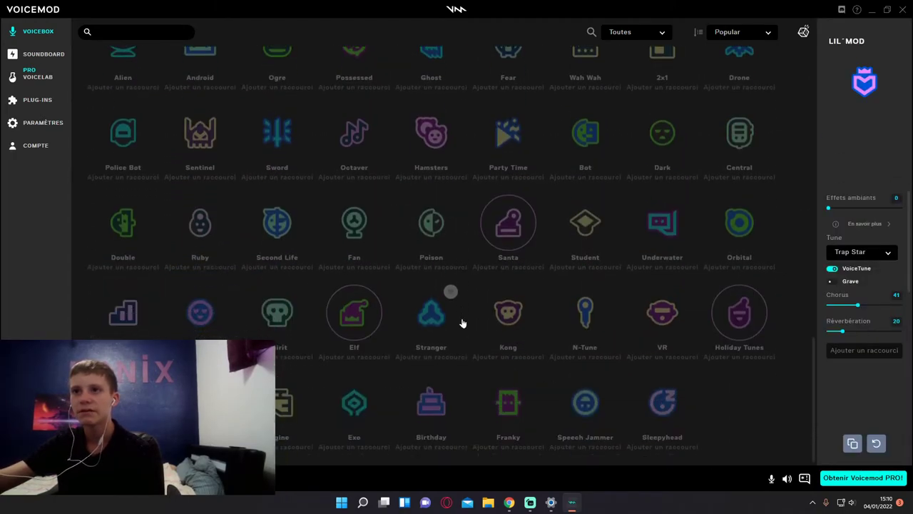
{"action": "scroll", "coordinate": [462, 321], "scroll_direction": "up", "scroll_amount": 20}
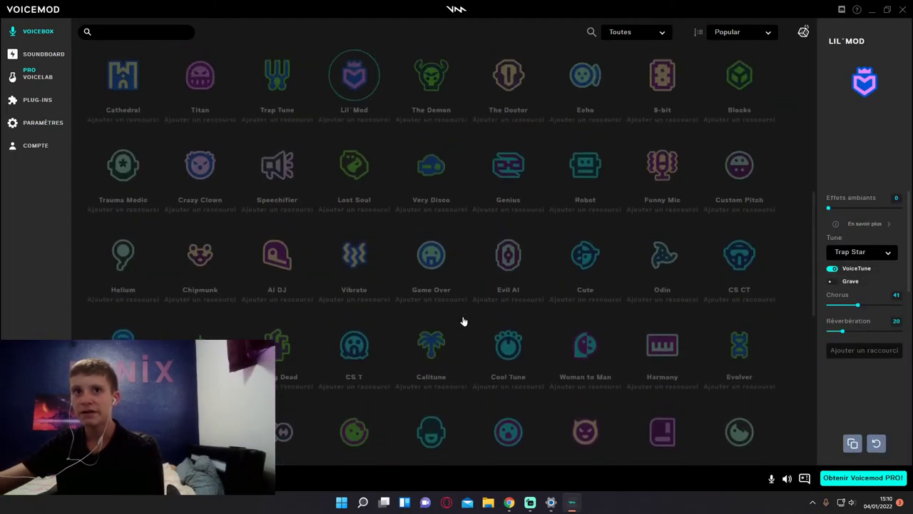
{"action": "scroll", "coordinate": [463, 321], "scroll_direction": "up", "scroll_amount": 5}
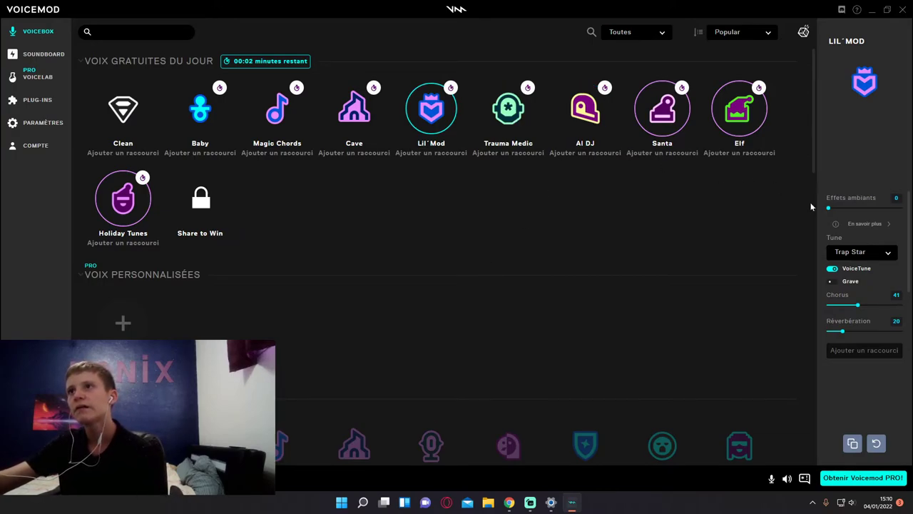
{"action": "left_click_drag", "start_coordinate": [828, 208], "coordinate": [891, 210]}
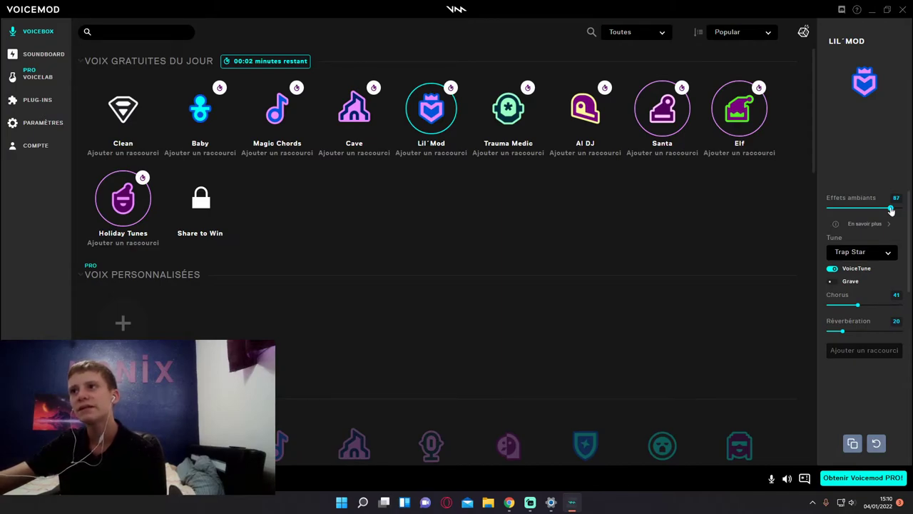
{"action": "left_click_drag", "start_coordinate": [891, 210], "coordinate": [804, 207]}
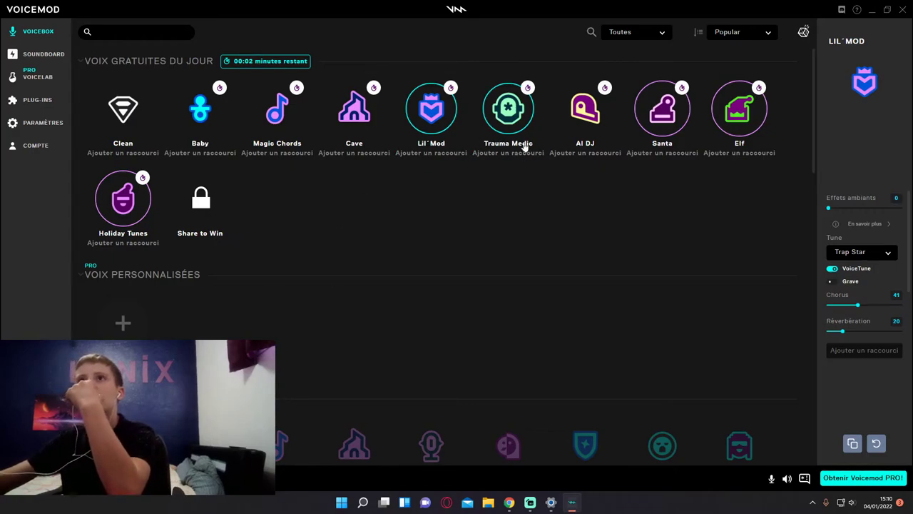
Apply the voices Trauma Medic, Party Time and Octaver one after another to try them out
{"action": "left_click", "coordinate": [508, 128]}
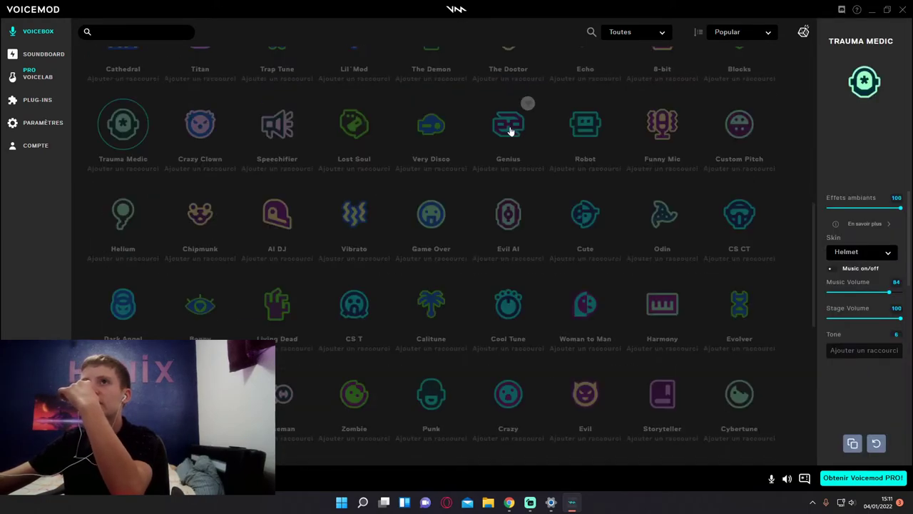
{"action": "scroll", "coordinate": [502, 184], "scroll_direction": "up", "scroll_amount": 5}
{"action": "scroll", "coordinate": [495, 184], "scroll_direction": "up", "scroll_amount": 2}
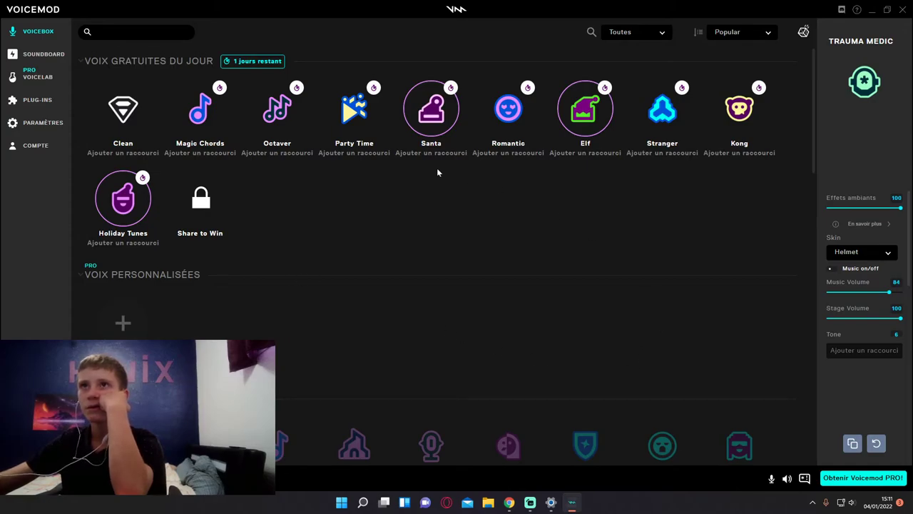
{"action": "left_click", "coordinate": [351, 125]}
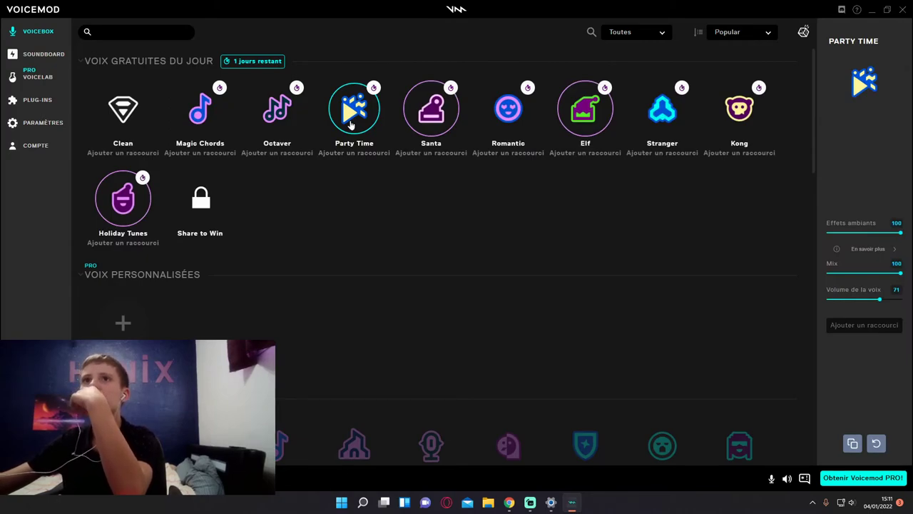
{"action": "left_click", "coordinate": [284, 118]}
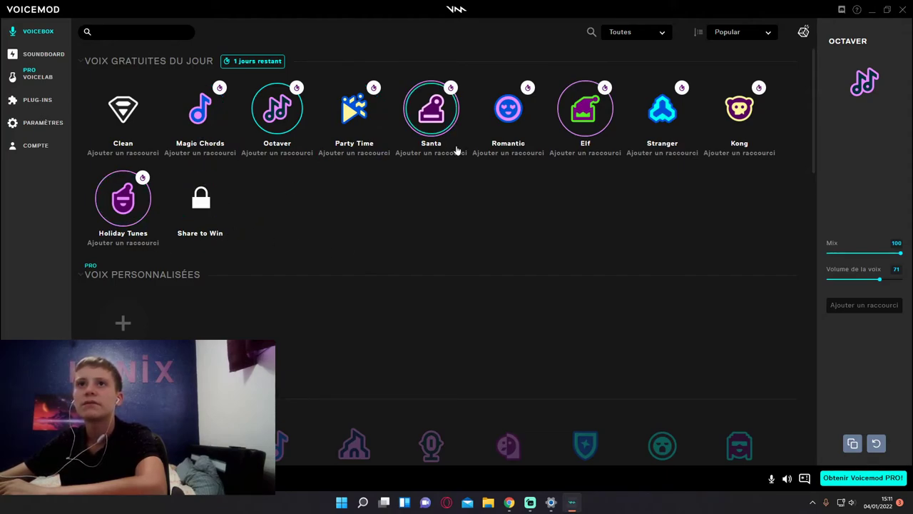
Apply the Romantic voice, keep its Paris skin and set its voice volume to 65
{"action": "left_click", "coordinate": [508, 109]}
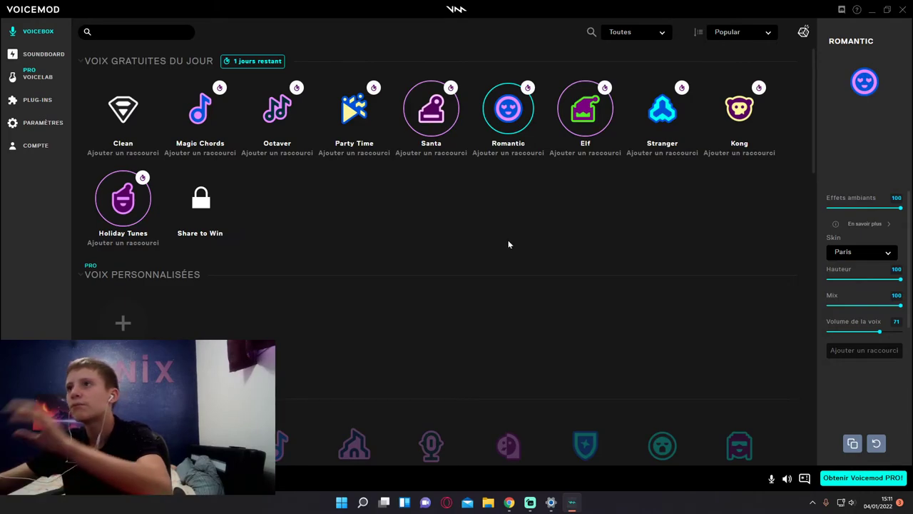
{"action": "mouse_move", "coordinate": [900, 208]}
{"action": "left_mouse_down"}
{"action": "mouse_move", "coordinate": [854, 212]}
{"action": "mouse_move", "coordinate": [896, 202]}
{"action": "left_mouse_up"}
{"action": "left_click", "coordinate": [866, 253]}
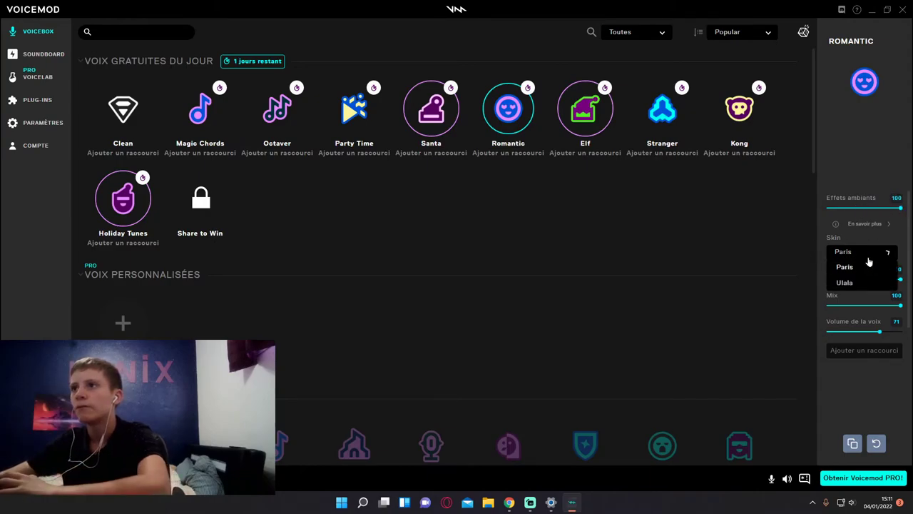
{"action": "left_click", "coordinate": [781, 314]}
{"action": "mouse_move", "coordinate": [880, 332]}
{"action": "left_mouse_down"}
{"action": "mouse_move", "coordinate": [835, 332]}
{"action": "mouse_move", "coordinate": [901, 332]}
{"action": "mouse_move", "coordinate": [875, 333]}
{"action": "left_mouse_up"}
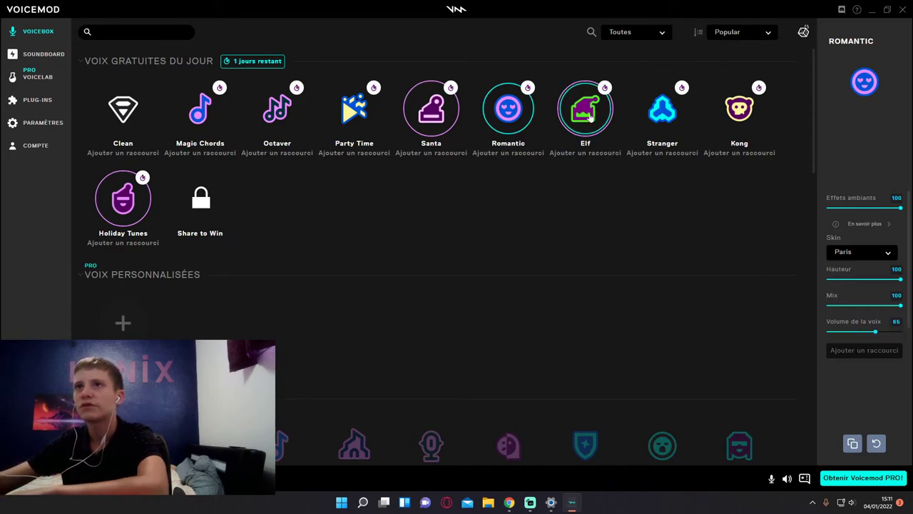
Apply the Stranger voice, try its speed at 100 and set the speed to 47
{"action": "left_click", "coordinate": [662, 109]}
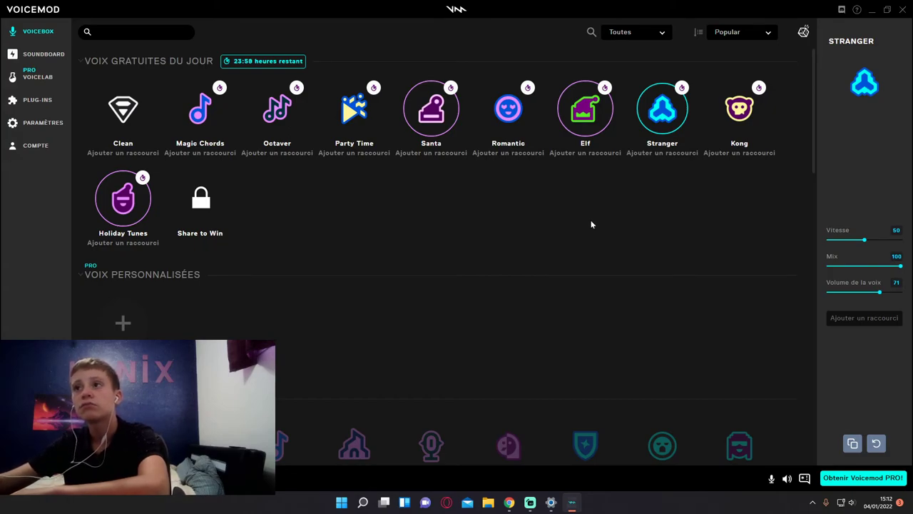
{"action": "left_click_drag", "start_coordinate": [864, 240], "coordinate": [900, 240]}
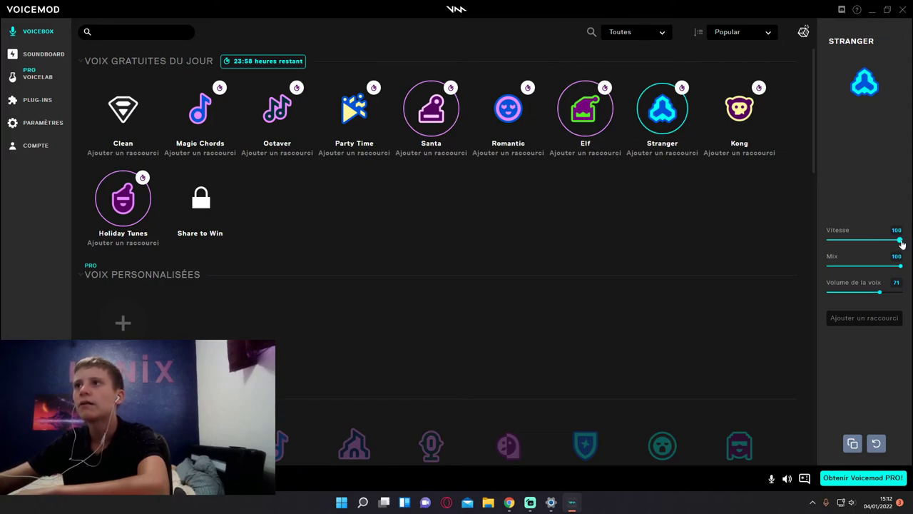
{"action": "left_click_drag", "start_coordinate": [901, 242], "coordinate": [863, 247]}
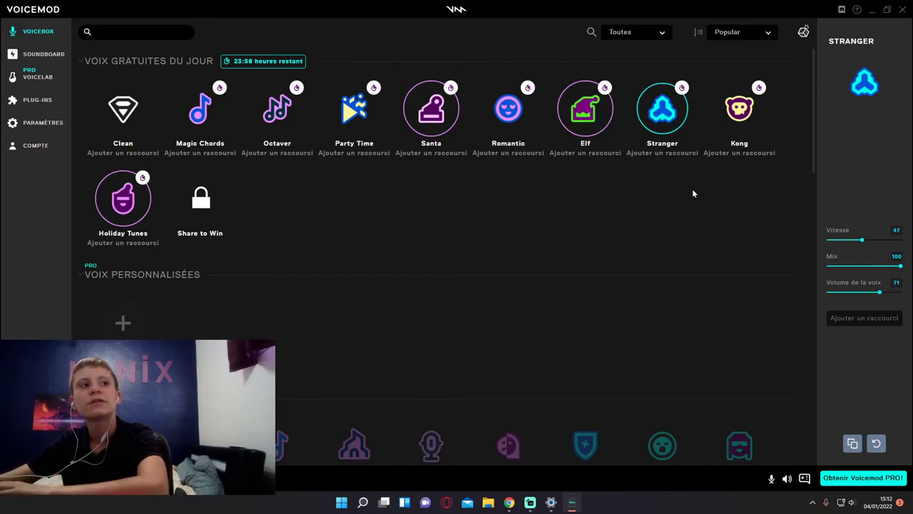
Apply the Kong and Holiday Tunes voices in turn, and end on the unmodified Clean voice
{"action": "left_click", "coordinate": [739, 109]}
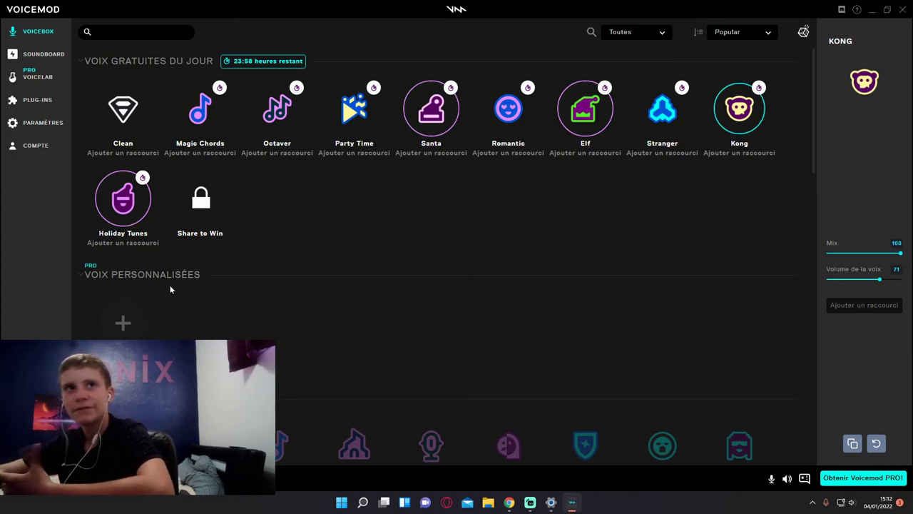
{"action": "left_click", "coordinate": [123, 199]}
{"action": "scroll", "coordinate": [294, 229], "scroll_direction": "down", "scroll_amount": 1}
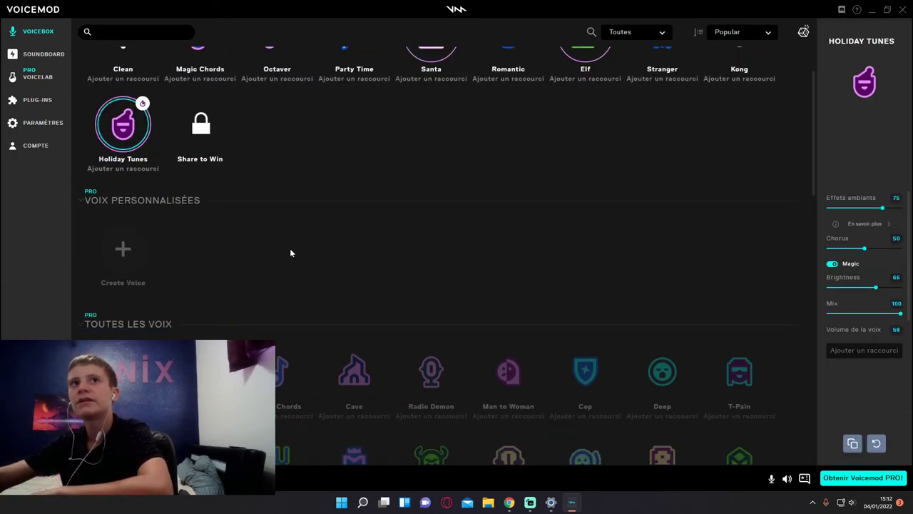
{"action": "scroll", "coordinate": [290, 252], "scroll_direction": "up", "scroll_amount": 1}
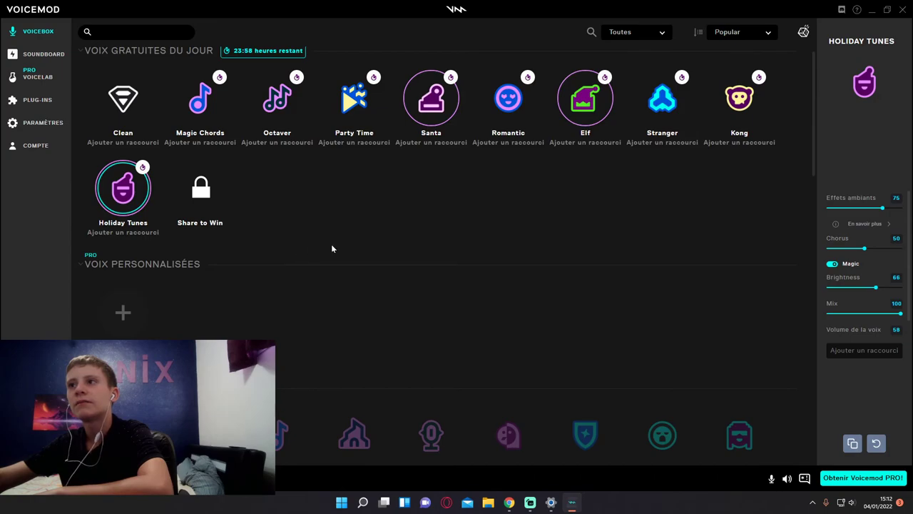
{"action": "scroll", "coordinate": [300, 319], "scroll_direction": "up", "scroll_amount": 1}
{"action": "left_click", "coordinate": [125, 122]}
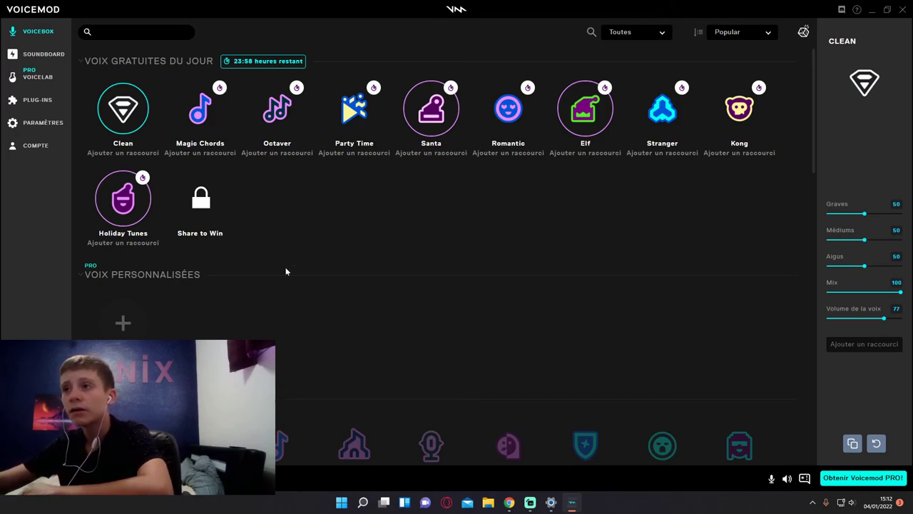
Look through the complete list of PRO voices down to its end and return to the free voices
{"action": "scroll", "coordinate": [285, 270], "scroll_direction": "down", "scroll_amount": 3}
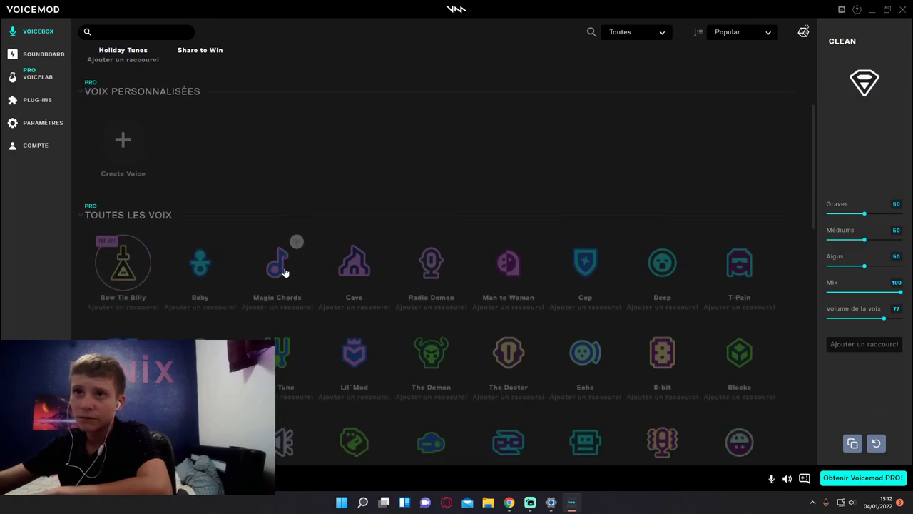
{"action": "scroll", "coordinate": [159, 261], "scroll_direction": "up", "scroll_amount": 1}
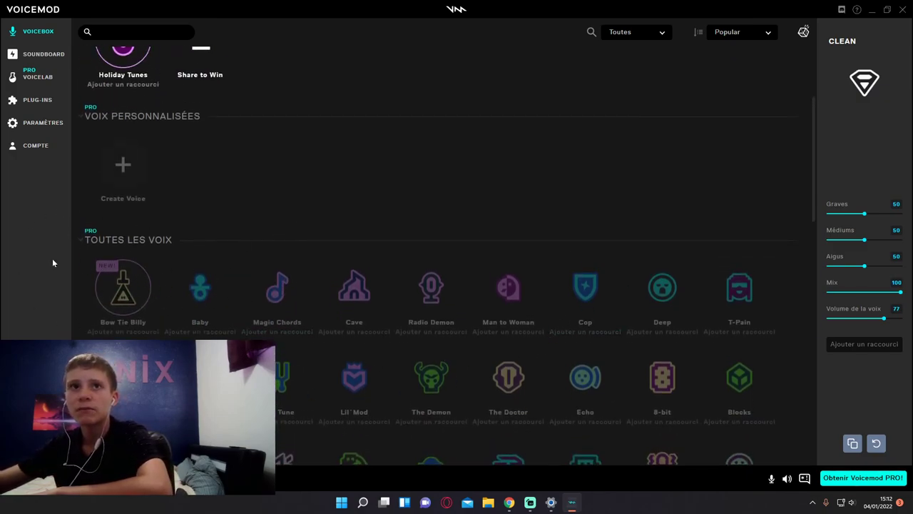
{"action": "scroll", "coordinate": [422, 361], "scroll_direction": "down", "scroll_amount": 1}
{"action": "scroll", "coordinate": [424, 354], "scroll_direction": "down", "scroll_amount": 9}
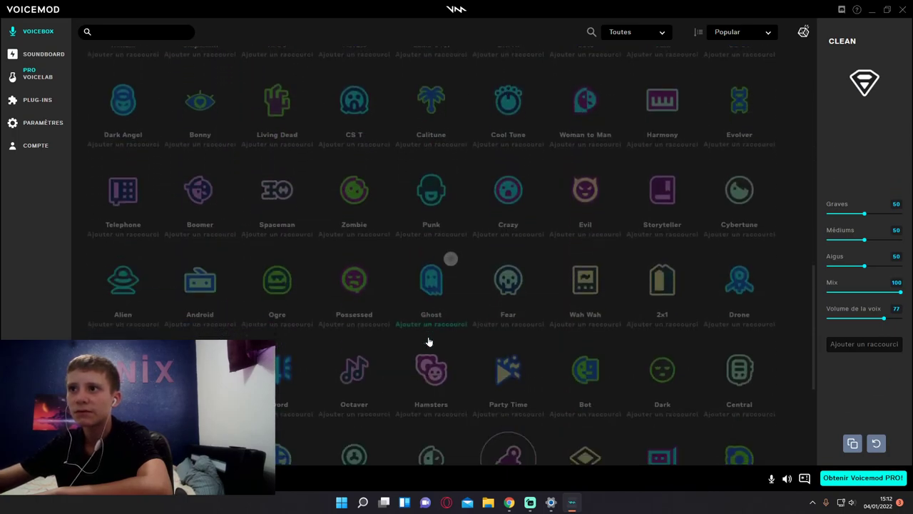
{"action": "scroll", "coordinate": [575, 436], "scroll_direction": "up", "scroll_amount": 1}
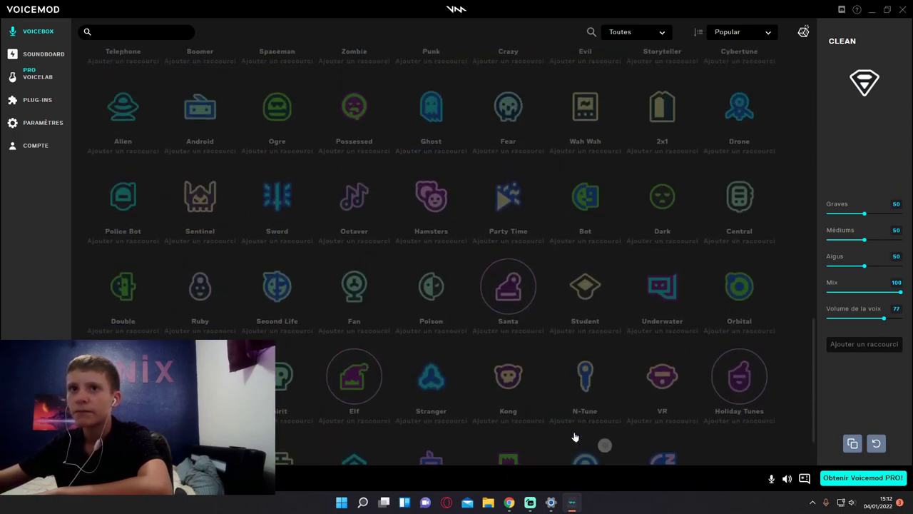
{"action": "scroll", "coordinate": [575, 436], "scroll_direction": "down", "scroll_amount": 1}
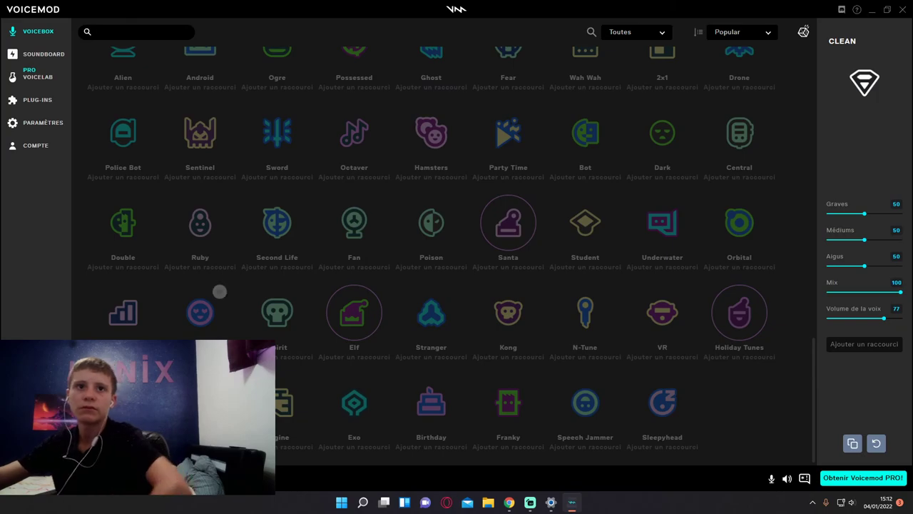
{"action": "scroll", "coordinate": [219, 291], "scroll_direction": "up", "scroll_amount": 3}
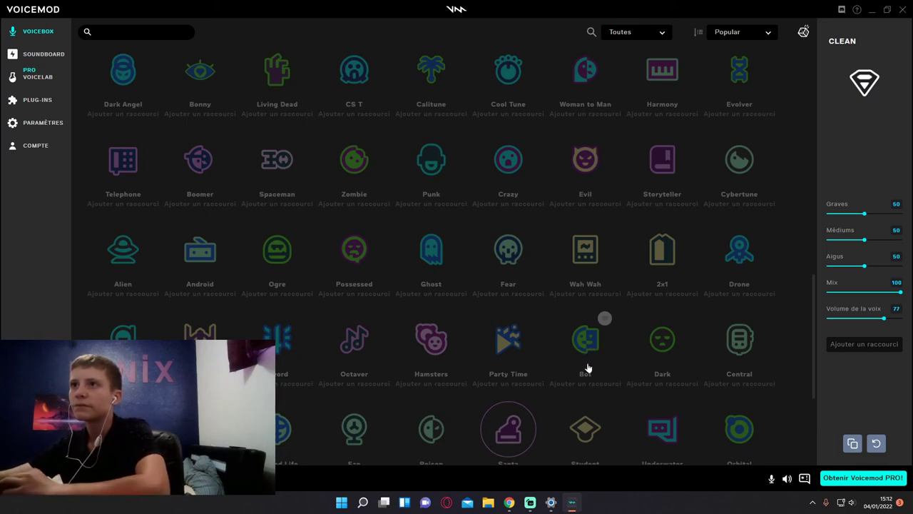
{"action": "scroll", "coordinate": [588, 367], "scroll_direction": "up", "scroll_amount": 2}
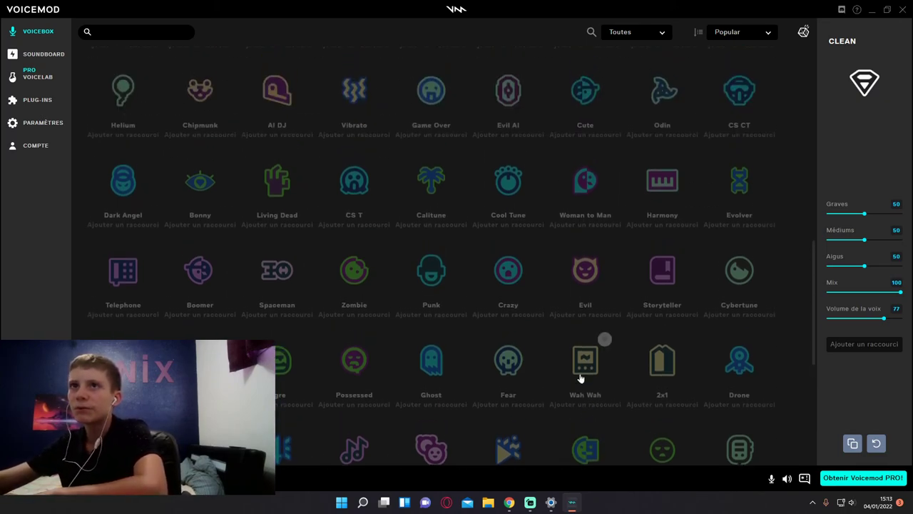
{"action": "scroll", "coordinate": [264, 234], "scroll_direction": "up", "scroll_amount": 1}
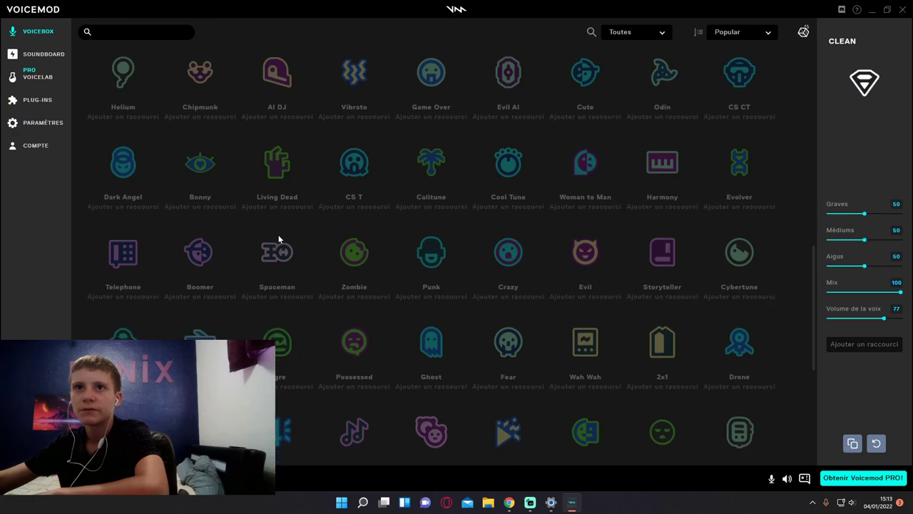
{"action": "scroll", "coordinate": [278, 239], "scroll_direction": "up", "scroll_amount": 6}
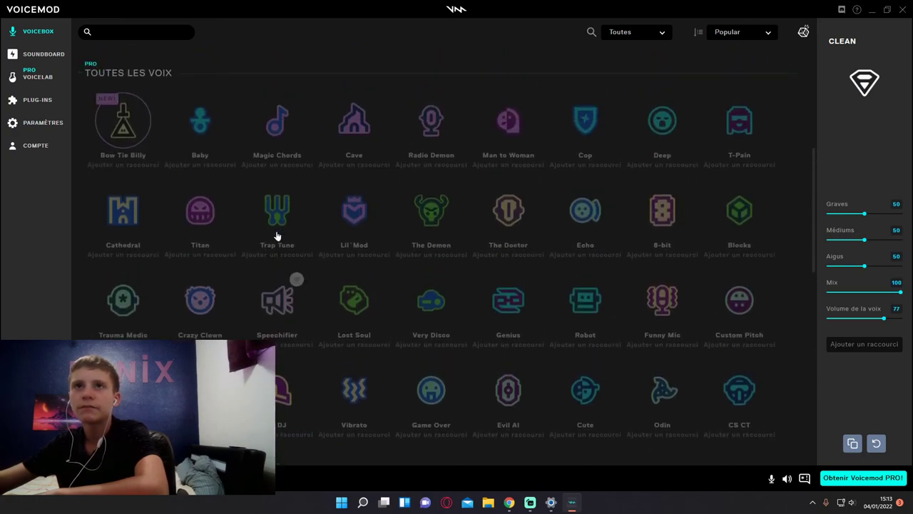
{"action": "scroll", "coordinate": [277, 236], "scroll_direction": "up", "scroll_amount": 4}
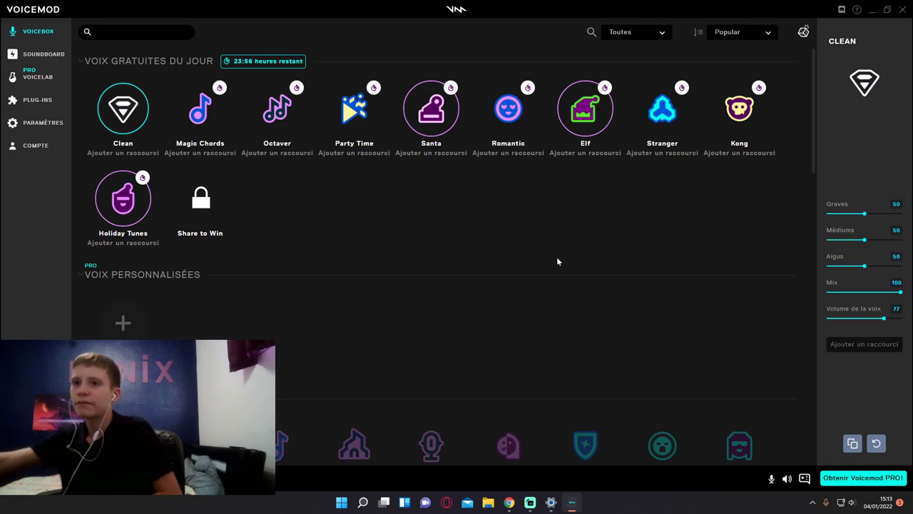
Switch to Streamlabs Desktop to show its sources and audio mixer
{"action": "left_click", "coordinate": [508, 503]}
{"action": "left_click", "coordinate": [530, 502]}
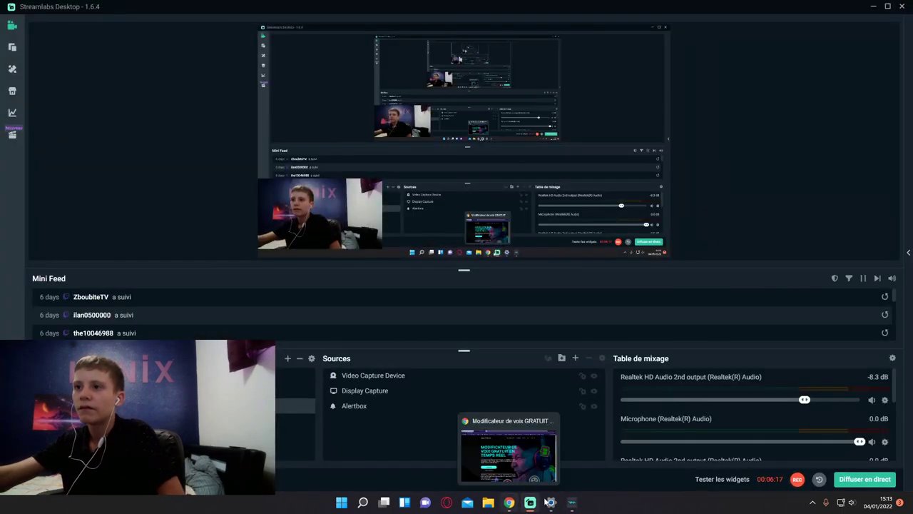